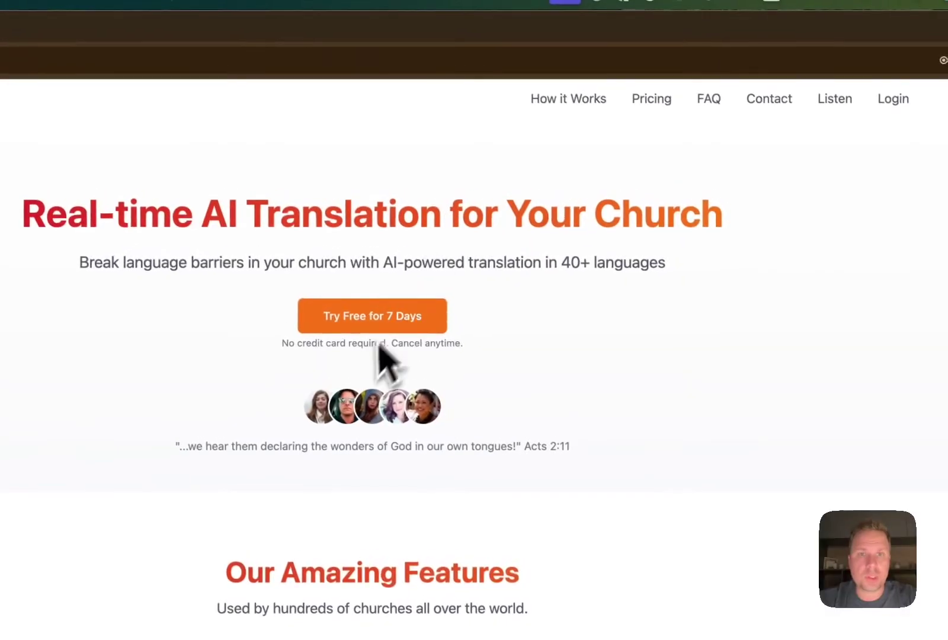
Log in to the church's Glossa account with its email and password
{"action": "left_click", "coordinate": [825, 136]}
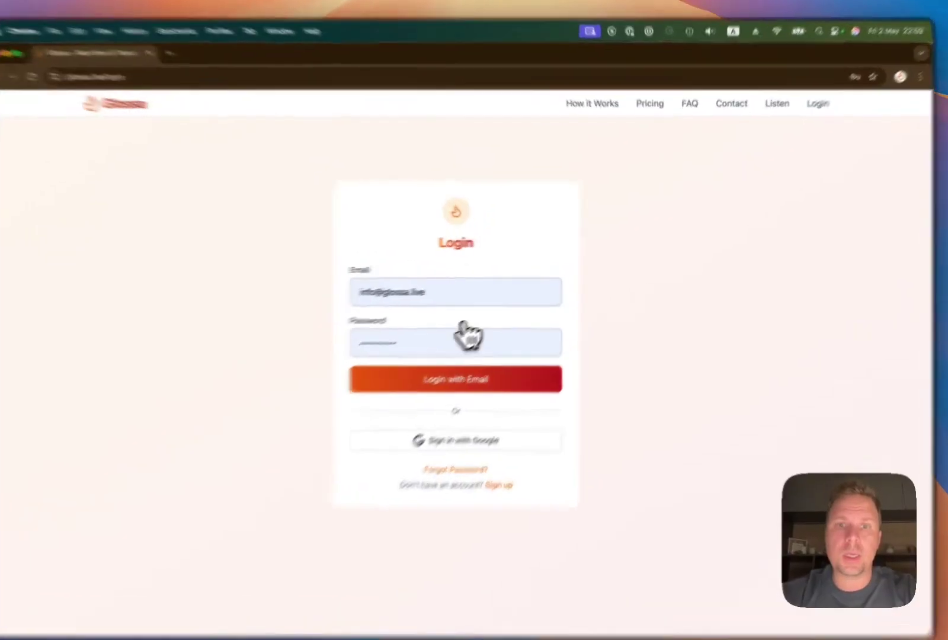
{"action": "left_click", "coordinate": [474, 333]}
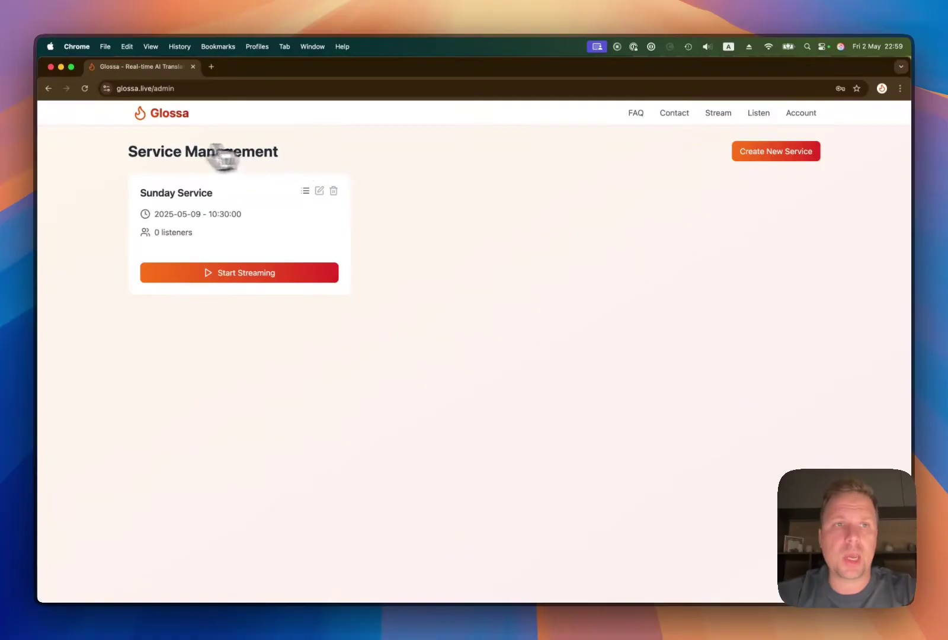
Cancel the new service form unsaved and open the Sunday Service streaming page
{"action": "left_click", "coordinate": [767, 152]}
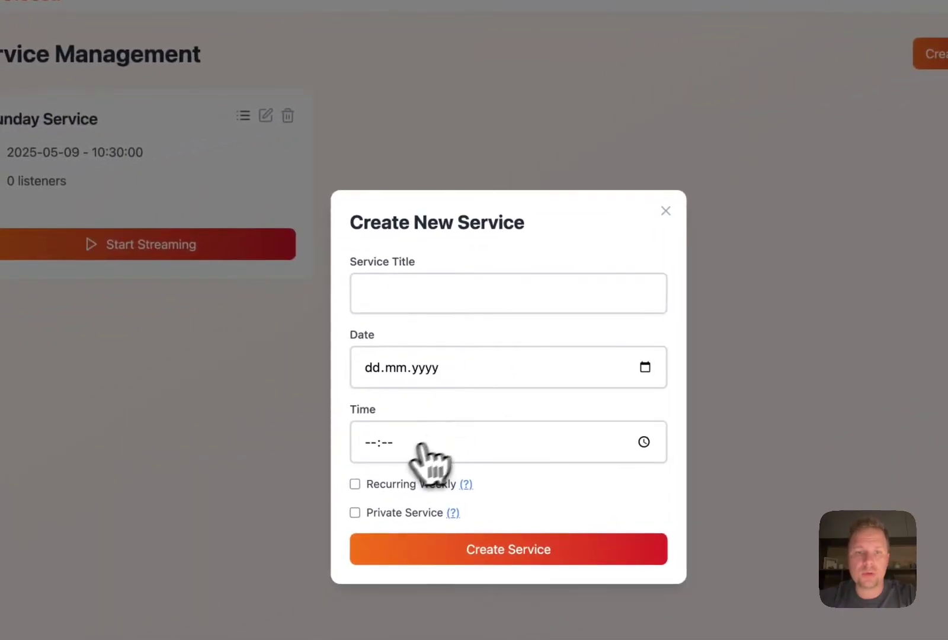
{"action": "left_click", "coordinate": [665, 211]}
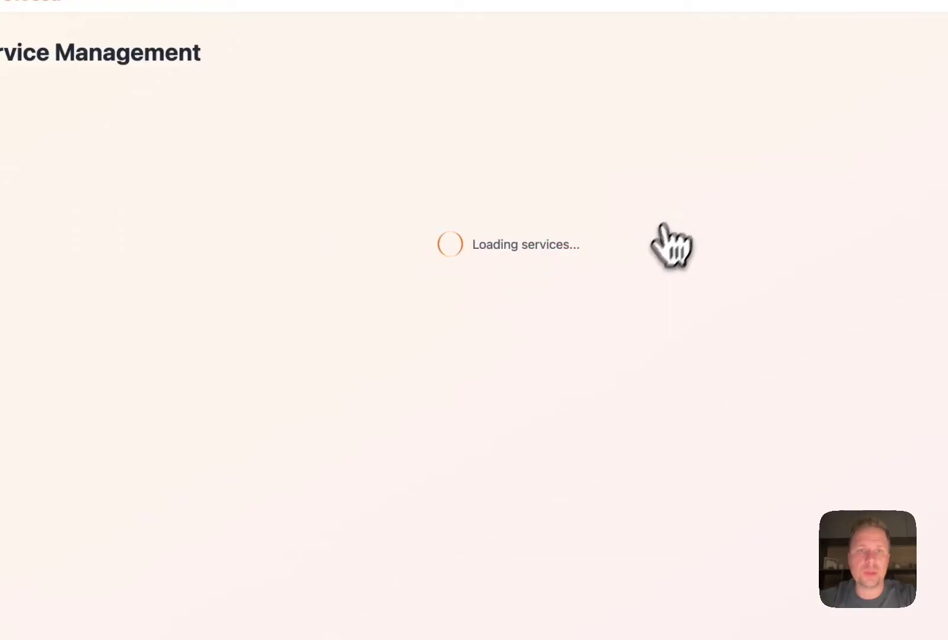
{"action": "left_click_drag", "start_coordinate": [0, 114], "coordinate": [109, 114]}
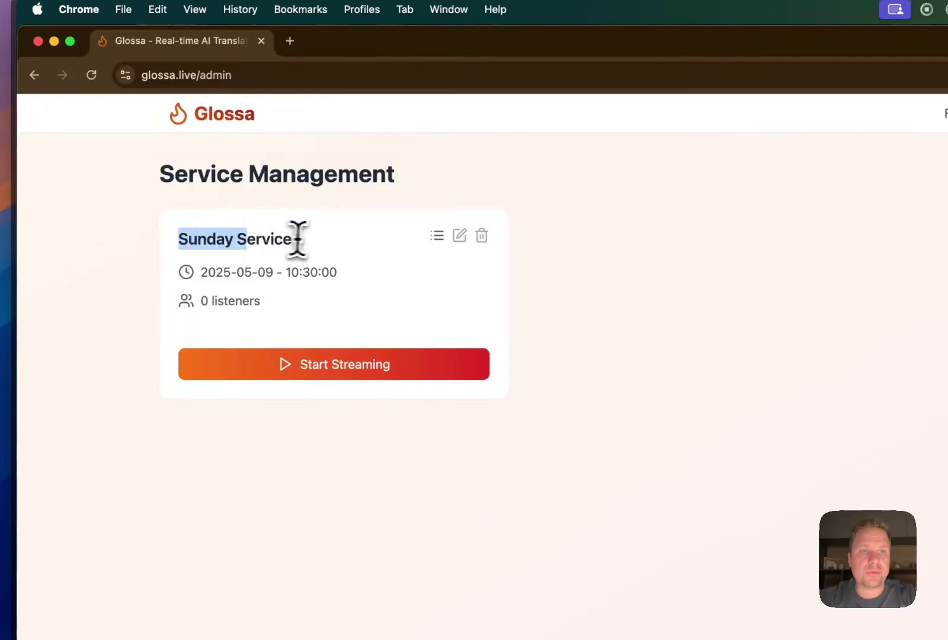
{"action": "left_click", "coordinate": [317, 369]}
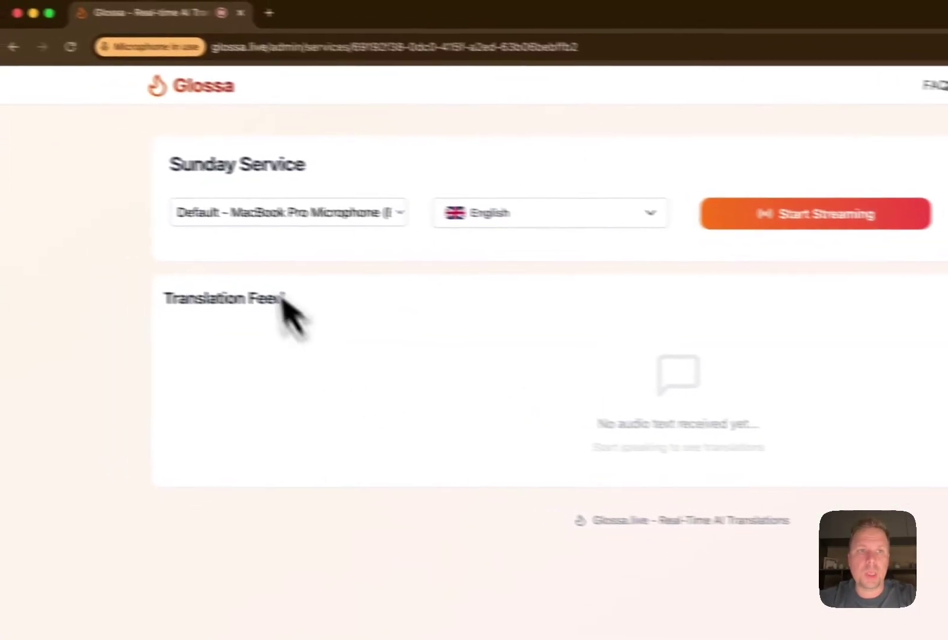
{"action": "left_click", "coordinate": [274, 244]}
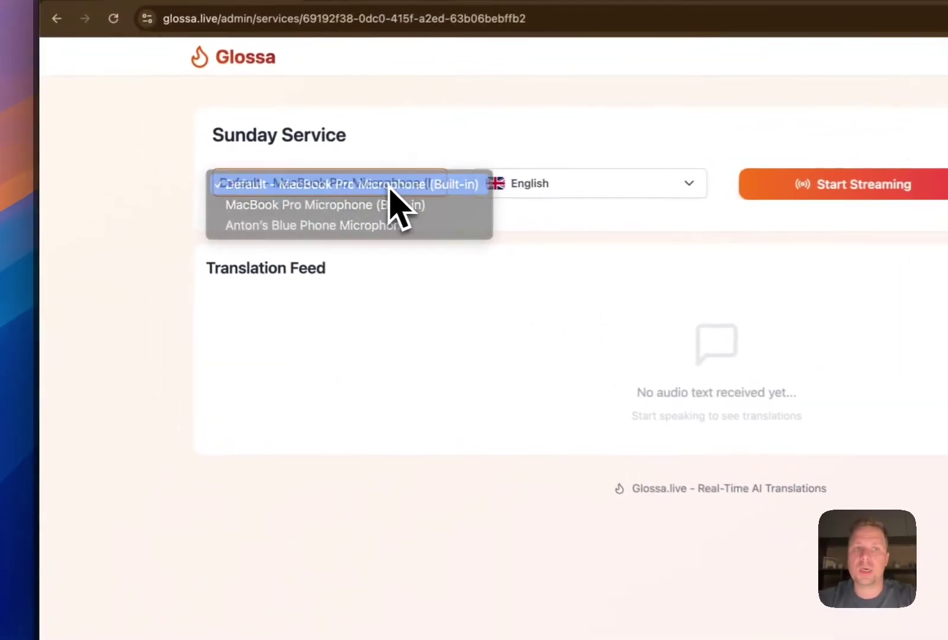
{"action": "left_click", "coordinate": [269, 195]}
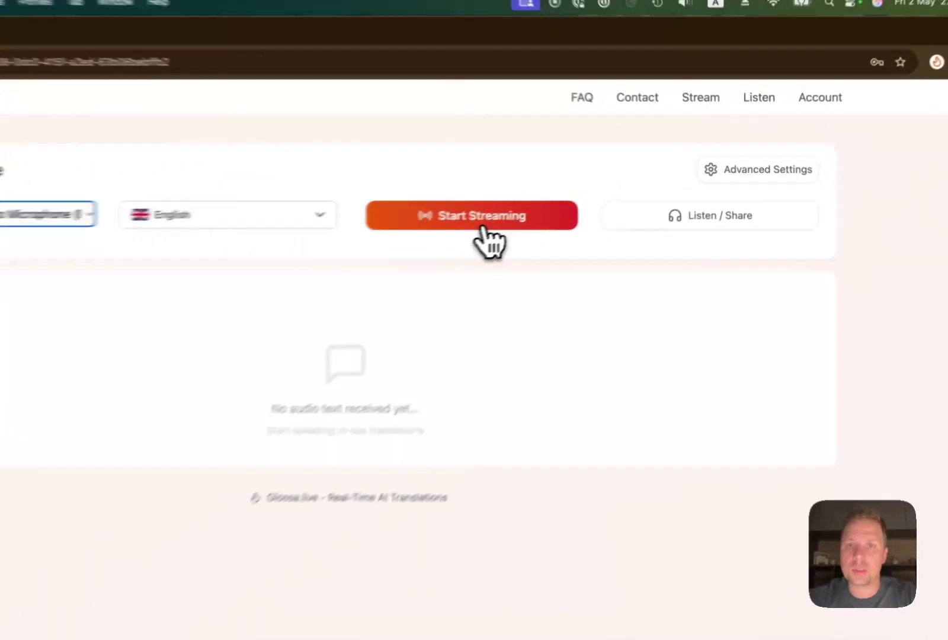
Start the Sunday Service stream live and open the Listen / Share QR code dropdown
{"action": "left_click", "coordinate": [566, 199]}
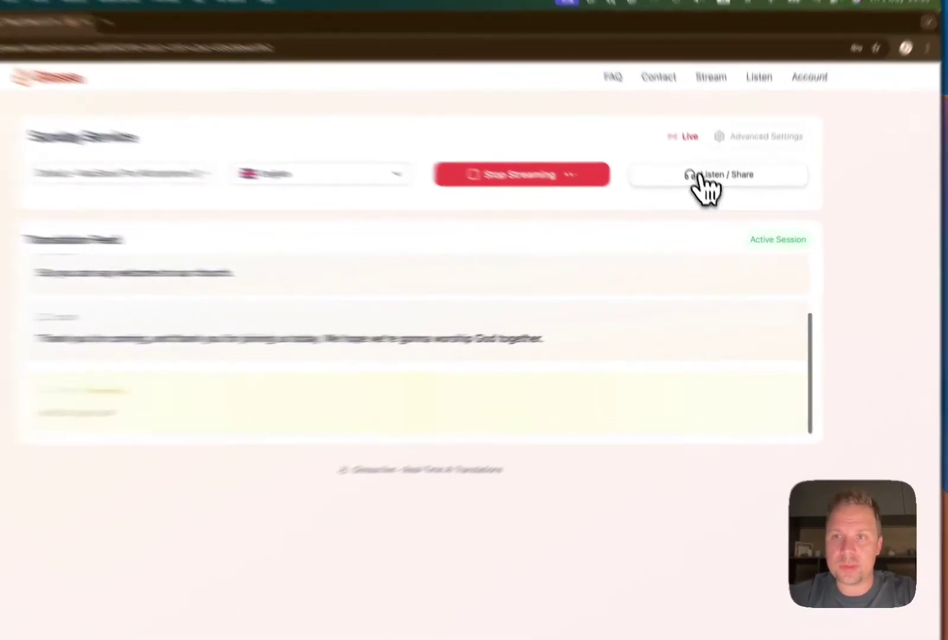
{"action": "left_click", "coordinate": [703, 198]}
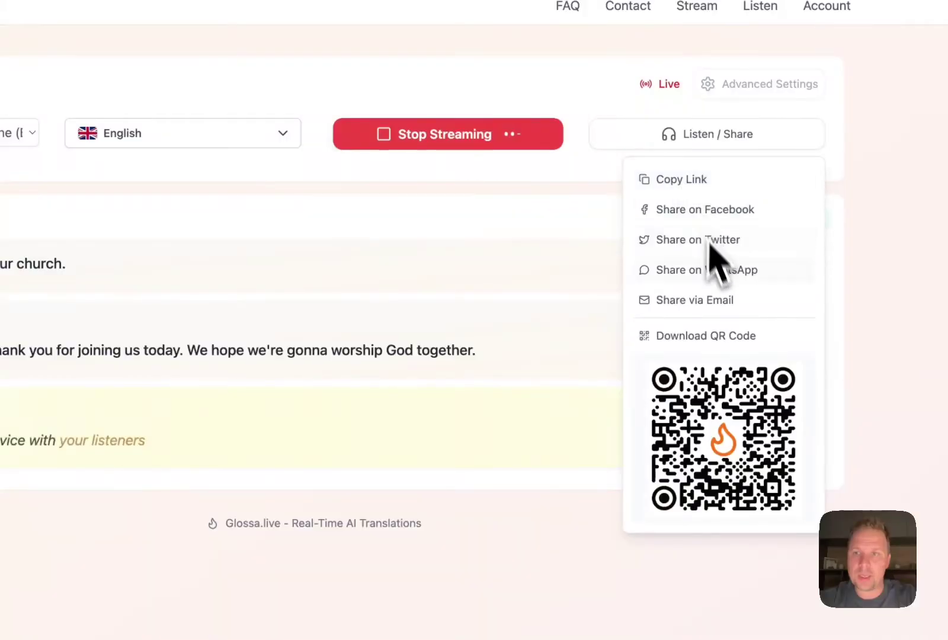
Close the Listen / Share dropdown and bring iPhone Mirroring to the front with Super+Tab
{"action": "left_click", "coordinate": [457, 201]}
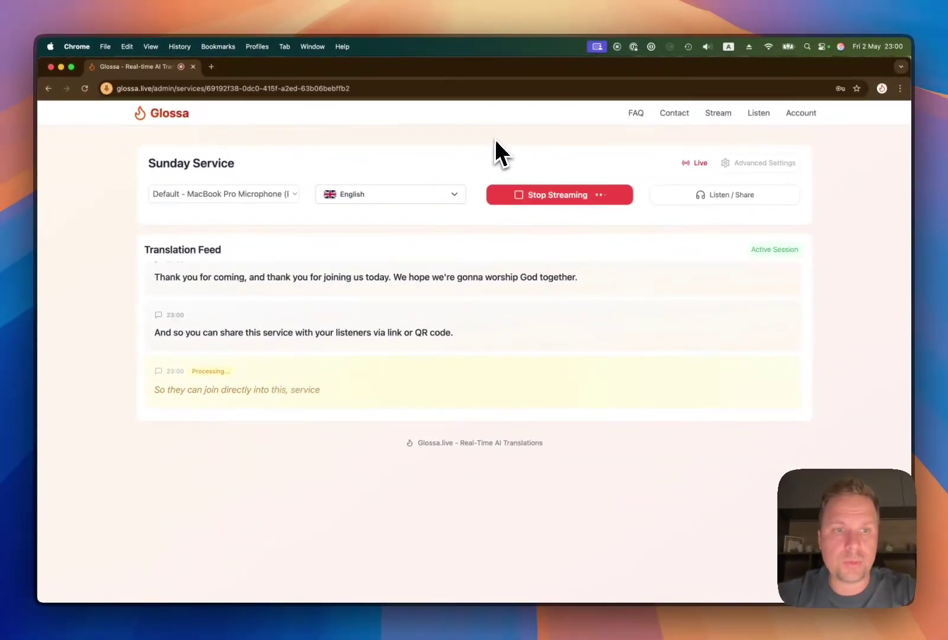
{"action": "key", "text": "super+Tab"}
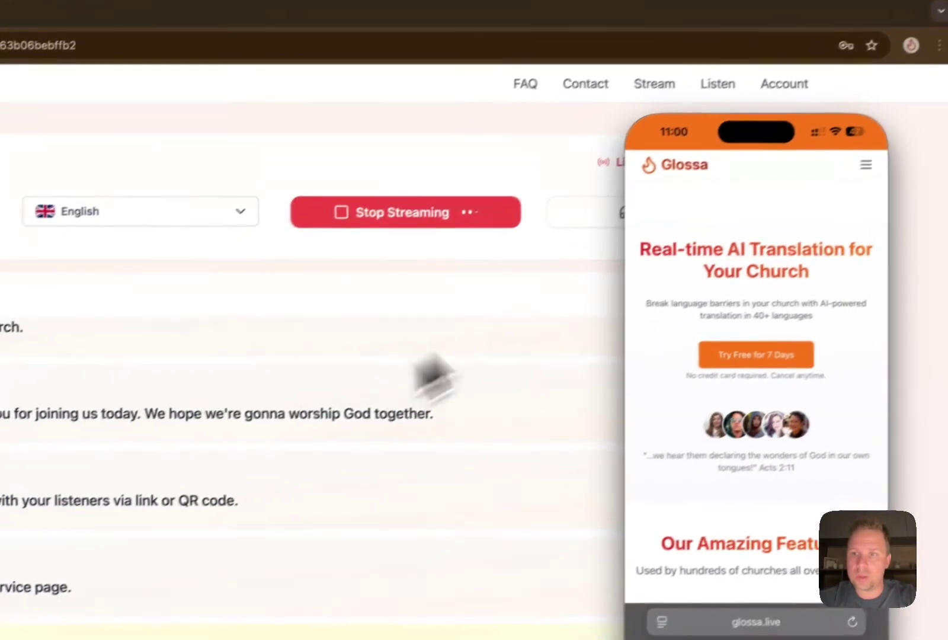
On the phone, join Glossa's live Sunday Service via Listen and switch to the light theme
{"action": "left_click", "coordinate": [866, 164]}
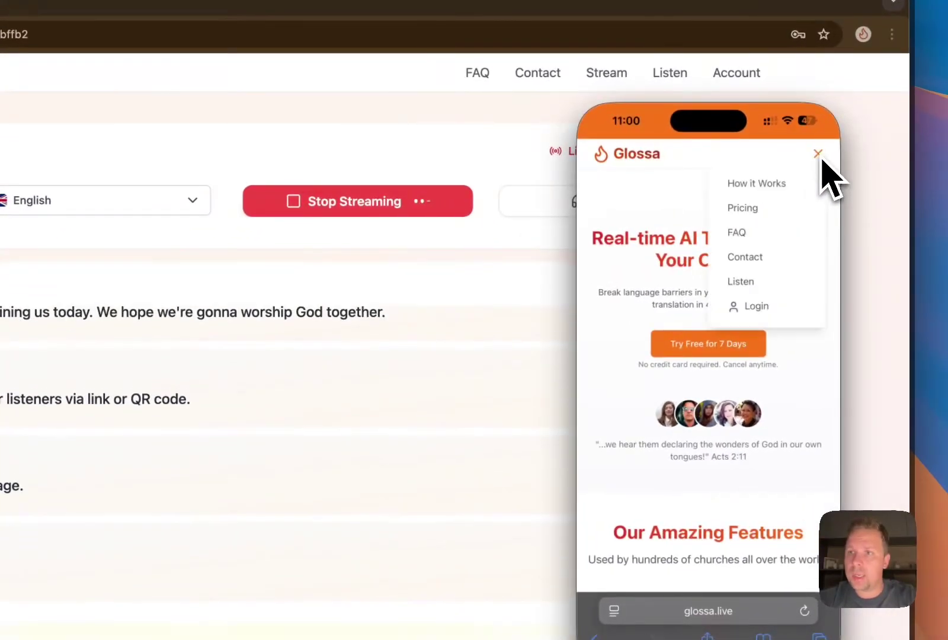
{"action": "left_click", "coordinate": [752, 285]}
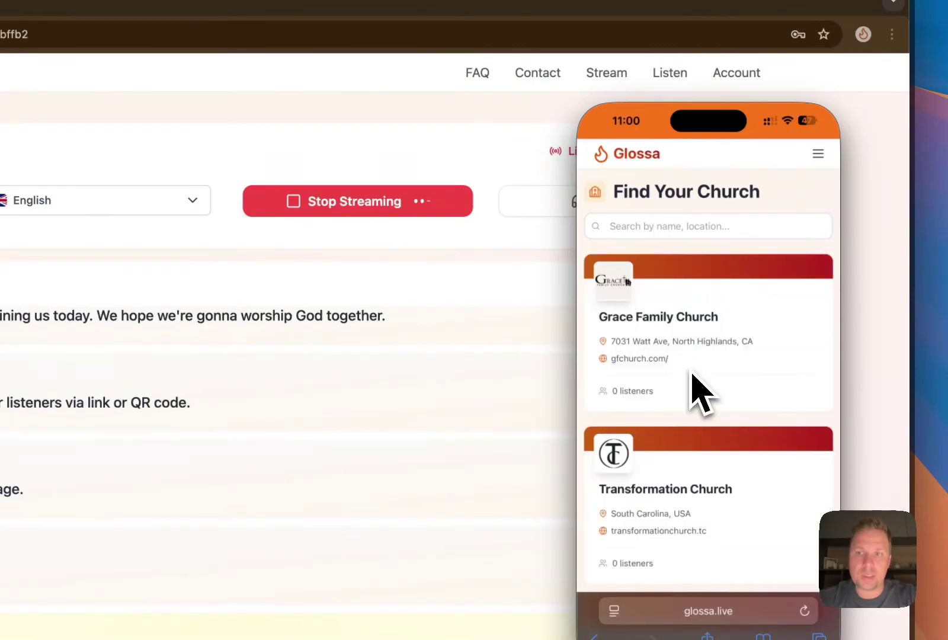
{"action": "scroll", "coordinate": [696, 388], "scroll_direction": "down", "scroll_amount": 6}
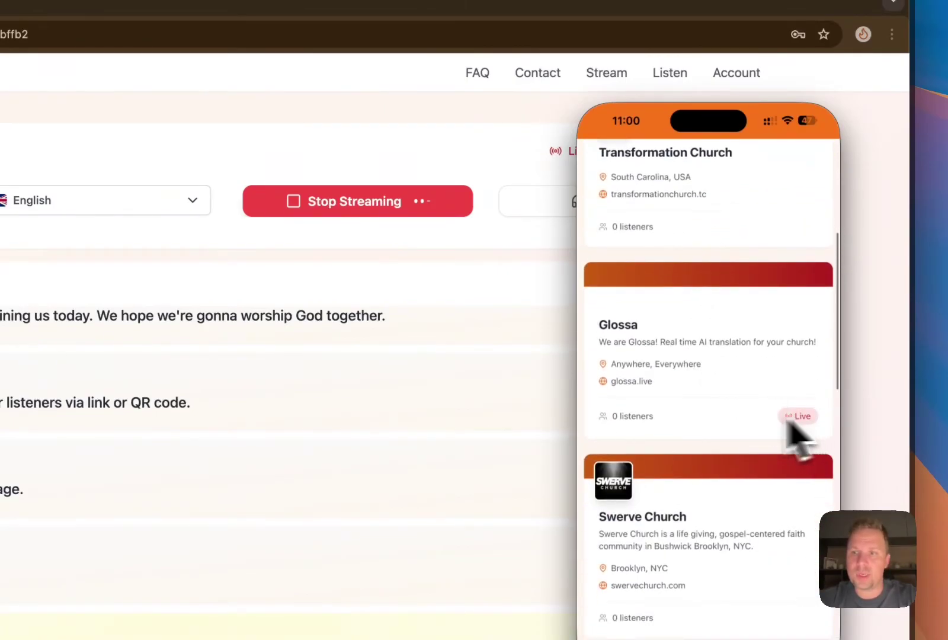
{"action": "left_click", "coordinate": [618, 333]}
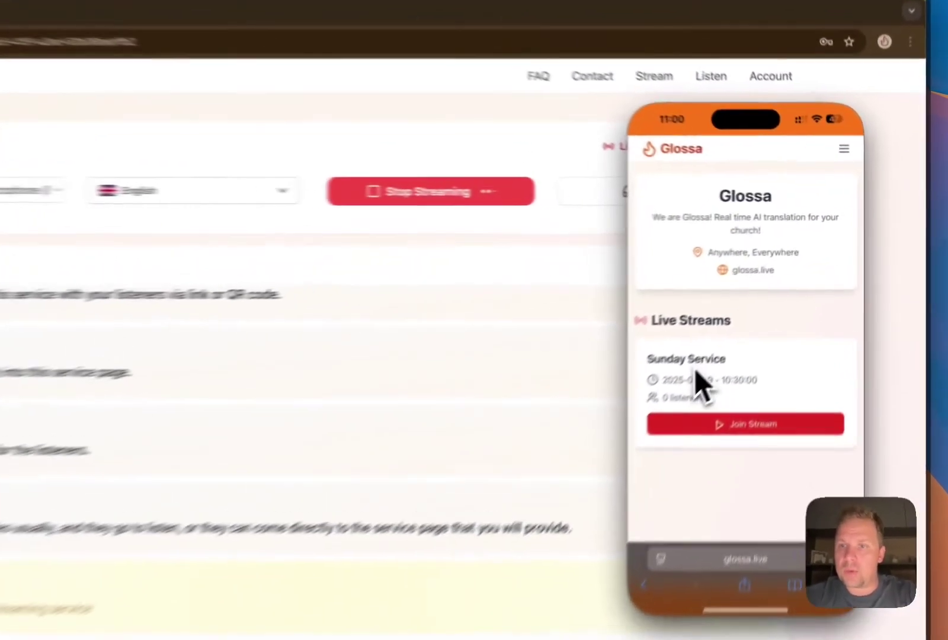
{"action": "left_click", "coordinate": [753, 445]}
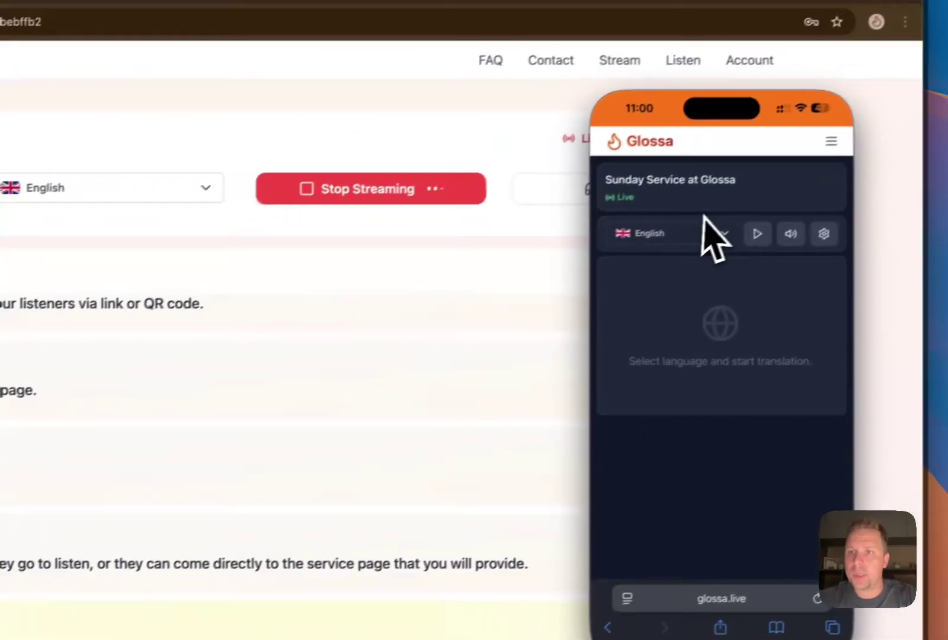
{"action": "left_click", "coordinate": [824, 234]}
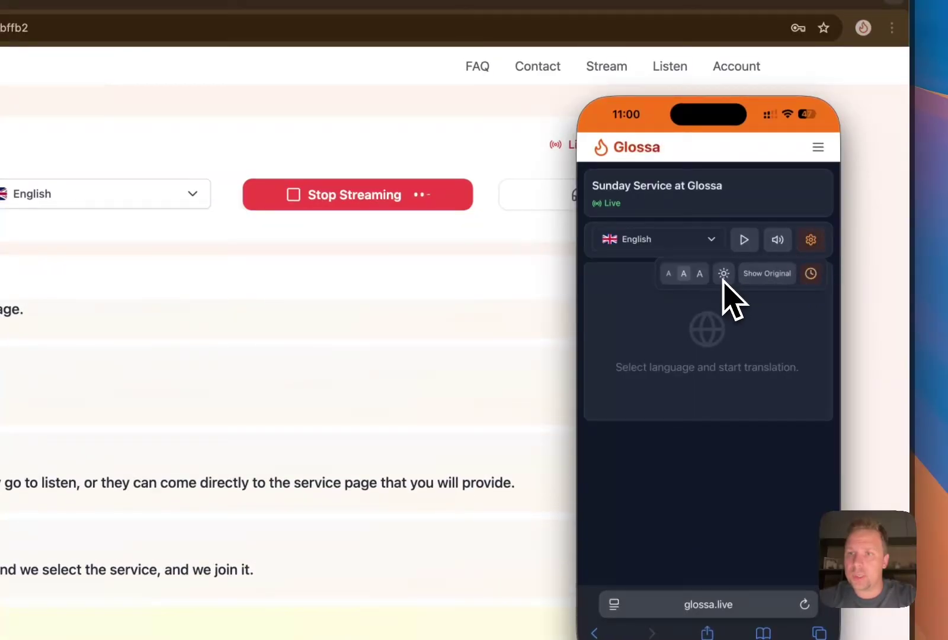
{"action": "left_click", "coordinate": [724, 275]}
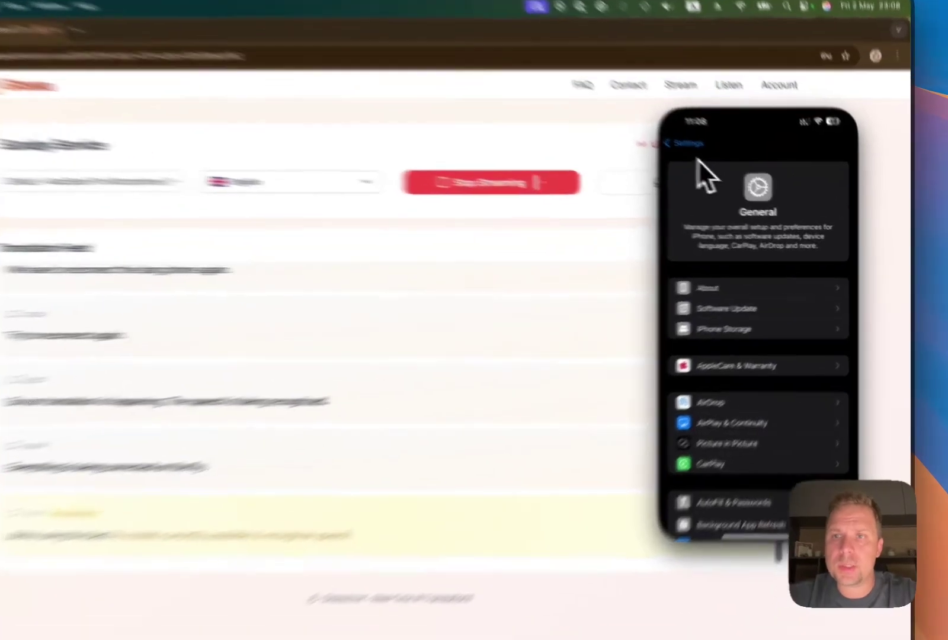
Leave the phone's Settings, reopen Safari on the Spanish listener page, and reshow the mirroring window
{"action": "left_click", "coordinate": [721, 161]}
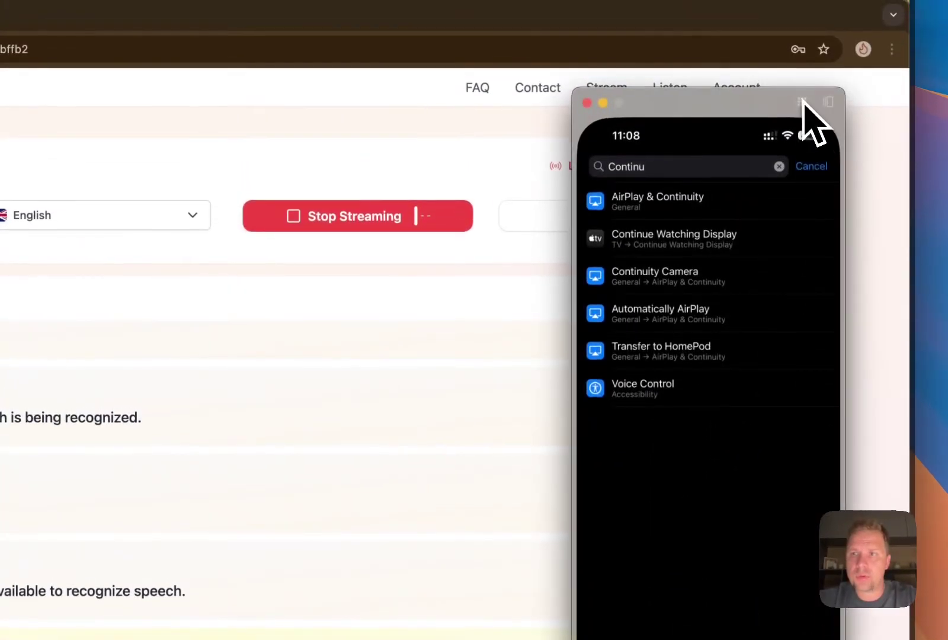
{"action": "left_click", "coordinate": [806, 104]}
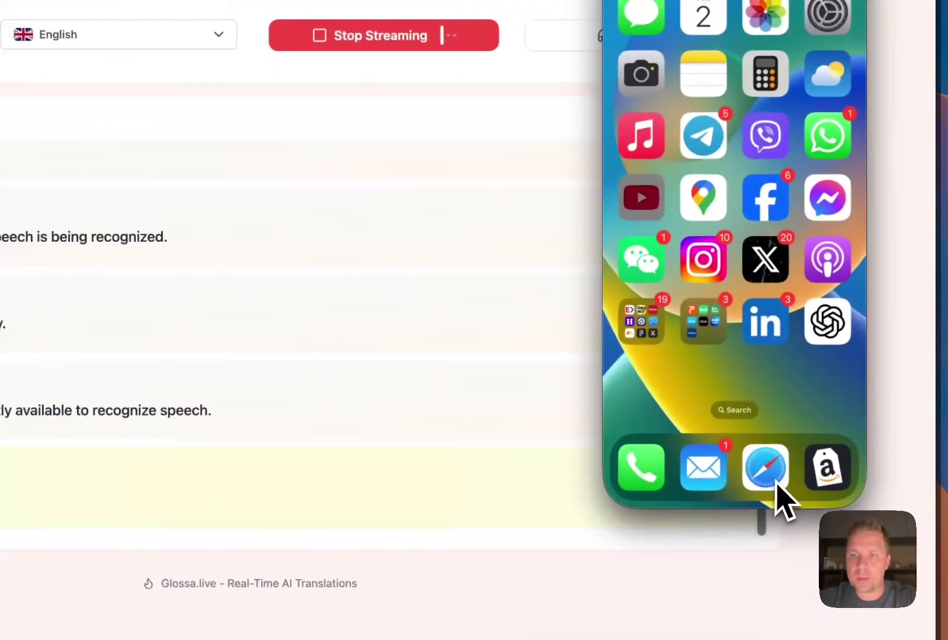
{"action": "left_click", "coordinate": [776, 483]}
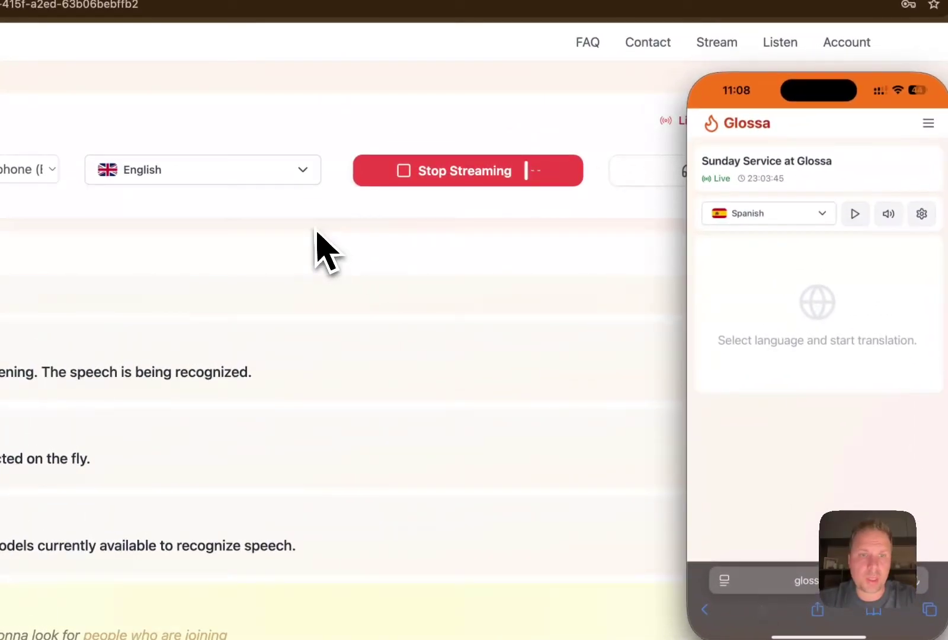
{"action": "left_click", "coordinate": [314, 234]}
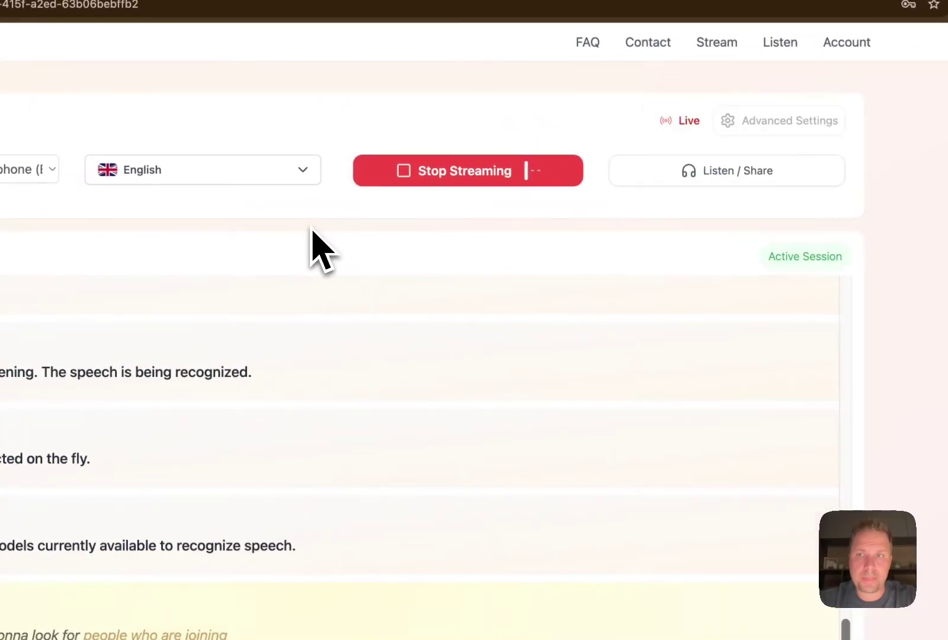
{"action": "key", "text": "super+Tab"}
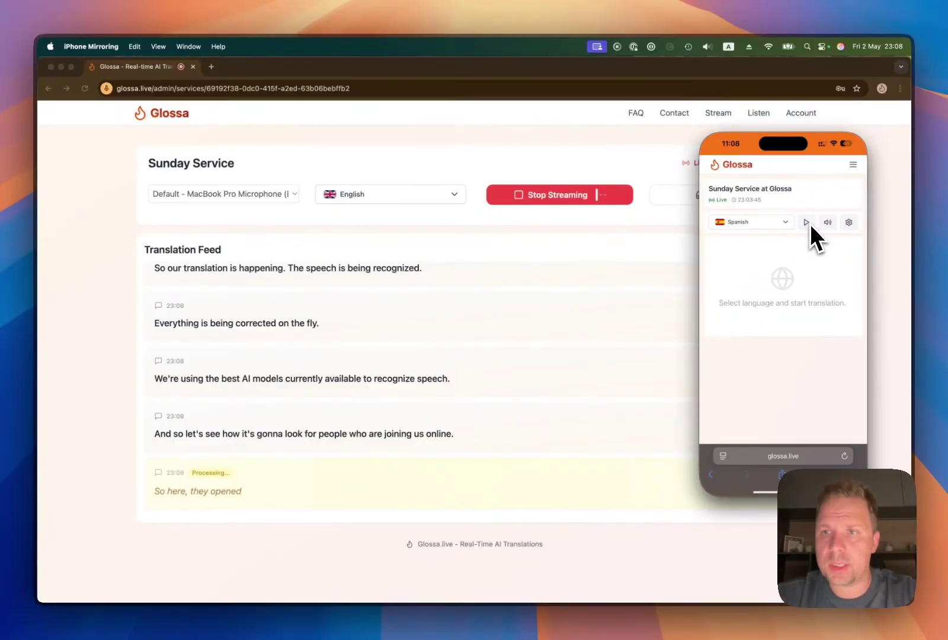
Play the Spanish translation on the phone and scroll through the translated sermon lines
{"action": "left_click", "coordinate": [807, 223]}
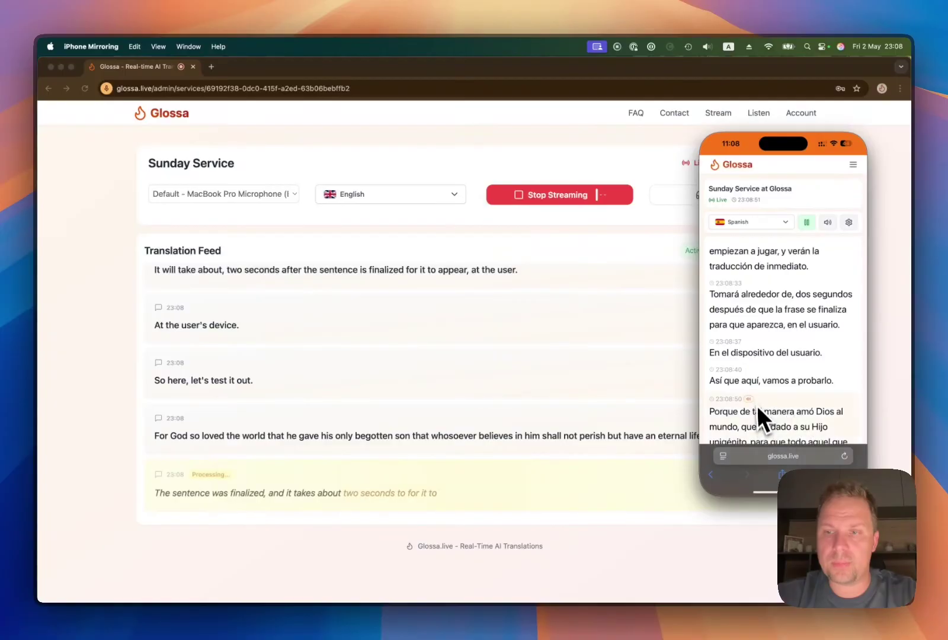
{"action": "scroll", "coordinate": [757, 405], "scroll_direction": "down", "scroll_amount": 2}
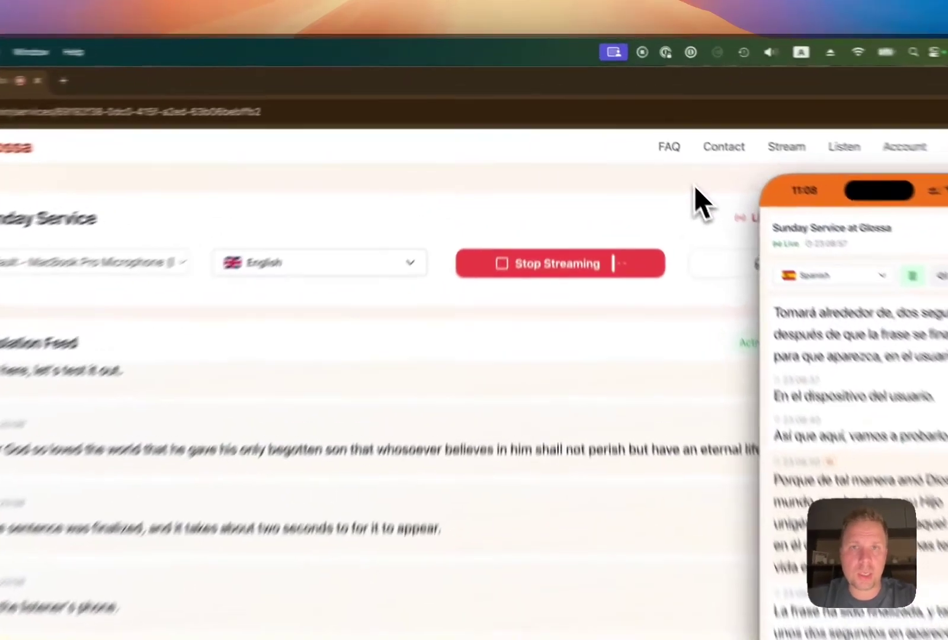
Return to Chrome, open the Glossa homepage, and scroll to the $5/hour and $99/month pricing
{"action": "left_click", "coordinate": [657, 149]}
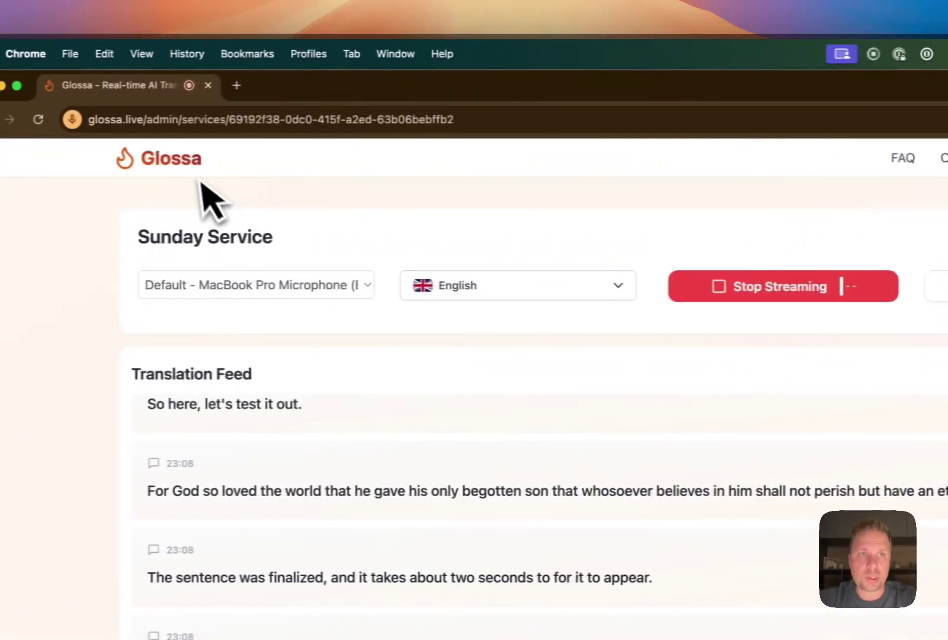
{"action": "left_click", "coordinate": [178, 118]}
{"action": "scroll", "coordinate": [618, 345], "scroll_direction": "down", "scroll_amount": 10}
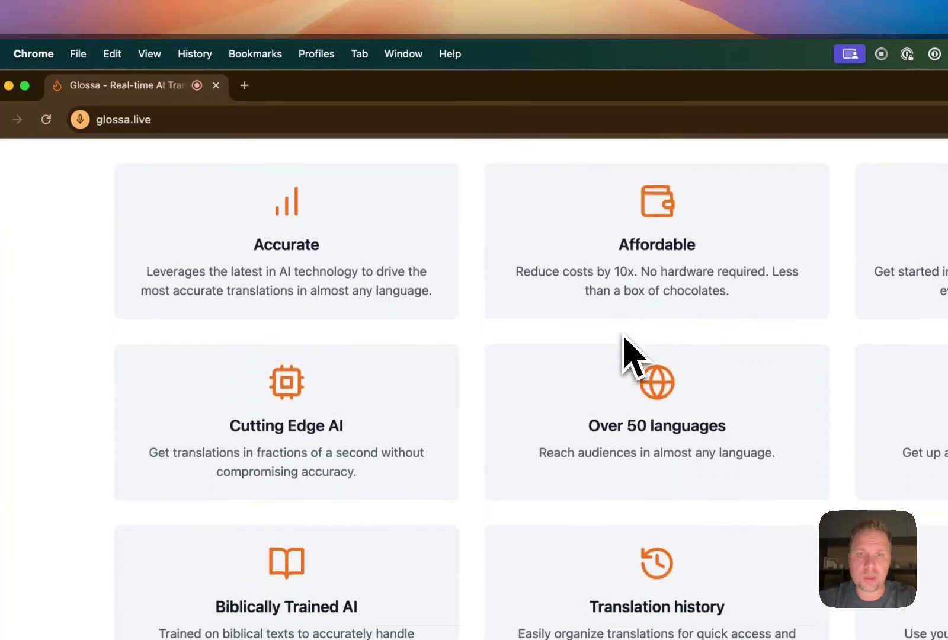
{"action": "scroll", "coordinate": [604, 326], "scroll_direction": "down", "scroll_amount": 4}
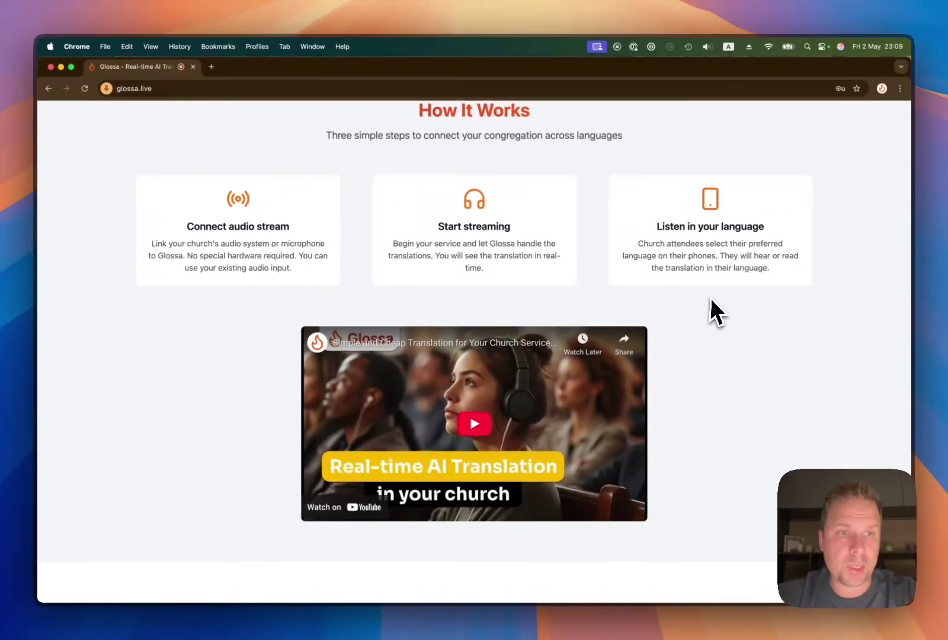
{"action": "scroll", "coordinate": [711, 305], "scroll_direction": "down", "scroll_amount": 2}
{"action": "scroll", "coordinate": [712, 300], "scroll_direction": "down", "scroll_amount": 4}
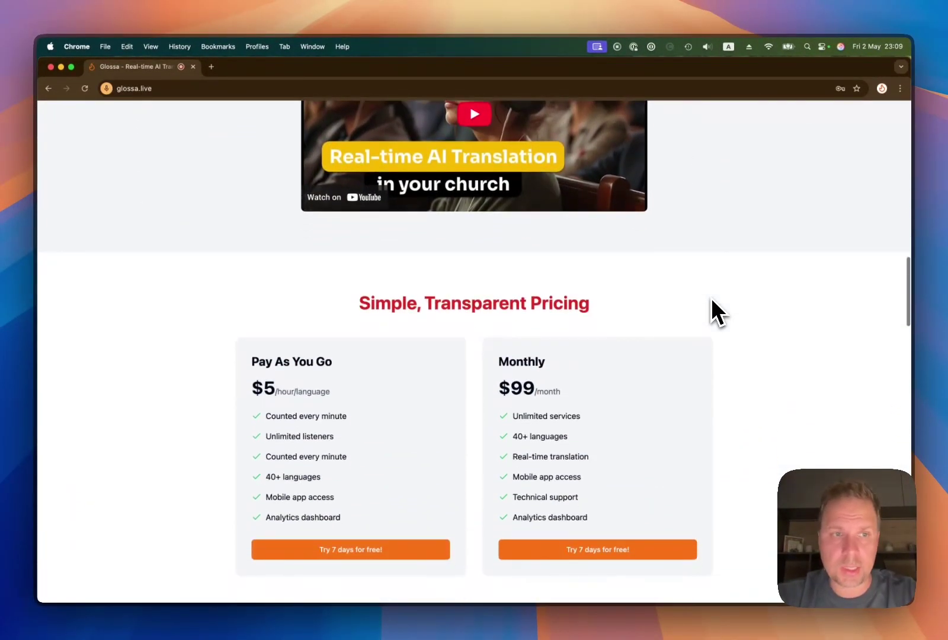
{"action": "scroll", "coordinate": [711, 298], "scroll_direction": "down", "scroll_amount": 2}
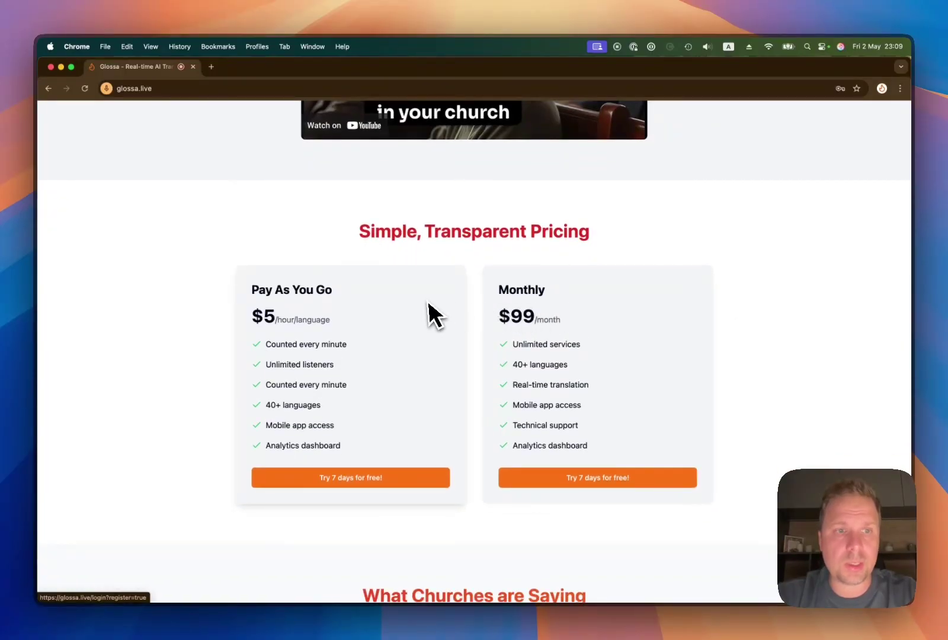